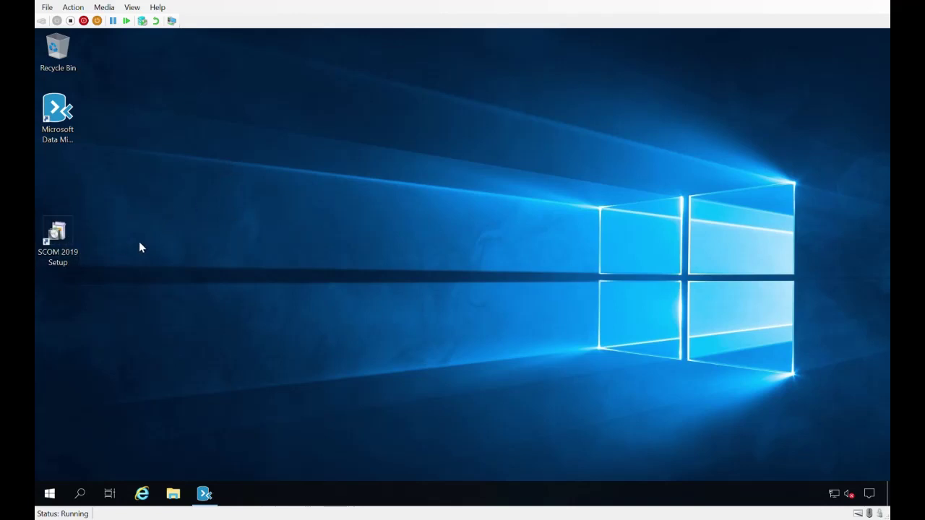
- Launch SCOM 2019 Setup from the desktop and start the Operations Manager installation
double_click(58, 235)
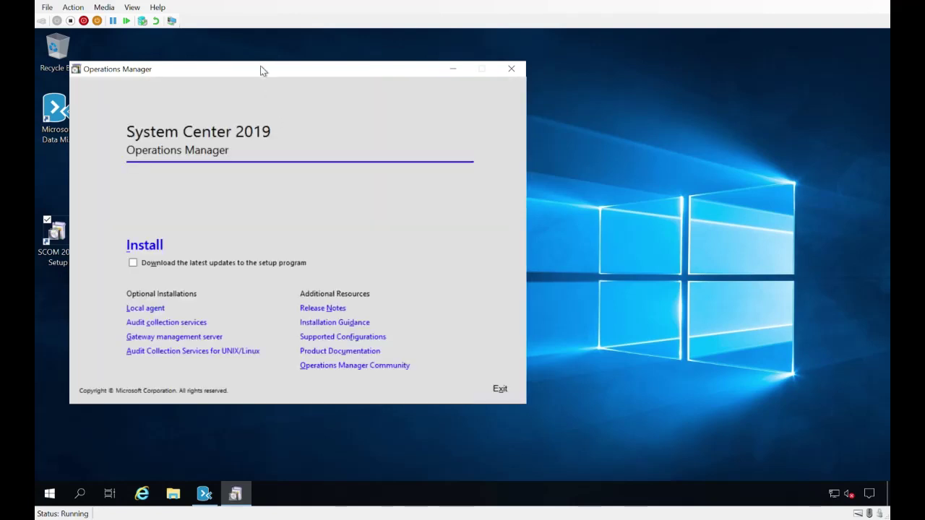
left_click_drag(263, 69, 448, 74)
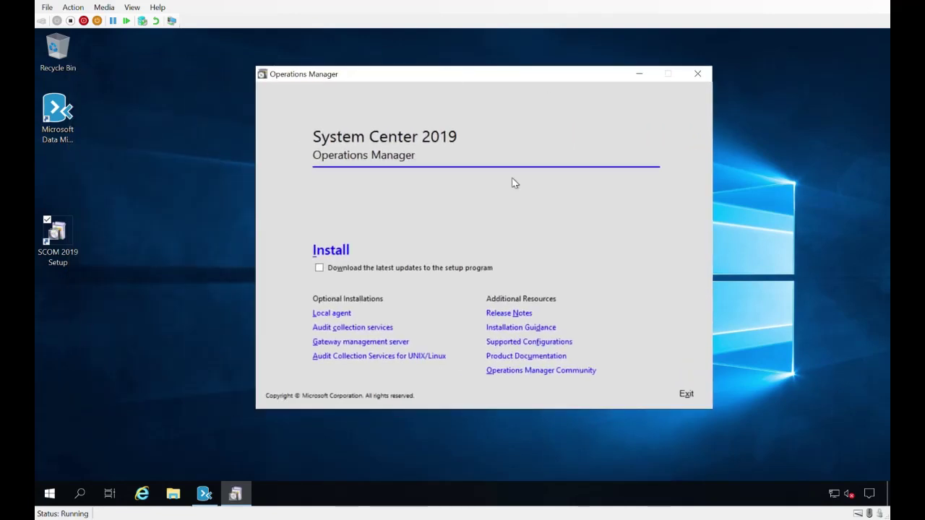
left_click(323, 255)
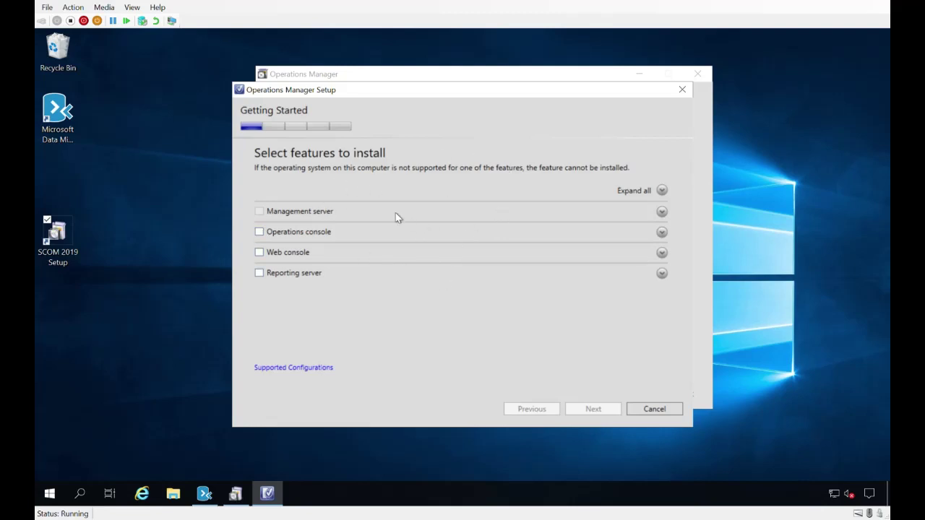
- Select only the Reporting server feature for installation and continue to the installation location
mouse_move(607, 218)
mouse_move(349, 215)
mouse_move(299, 220)
left_click(260, 274)
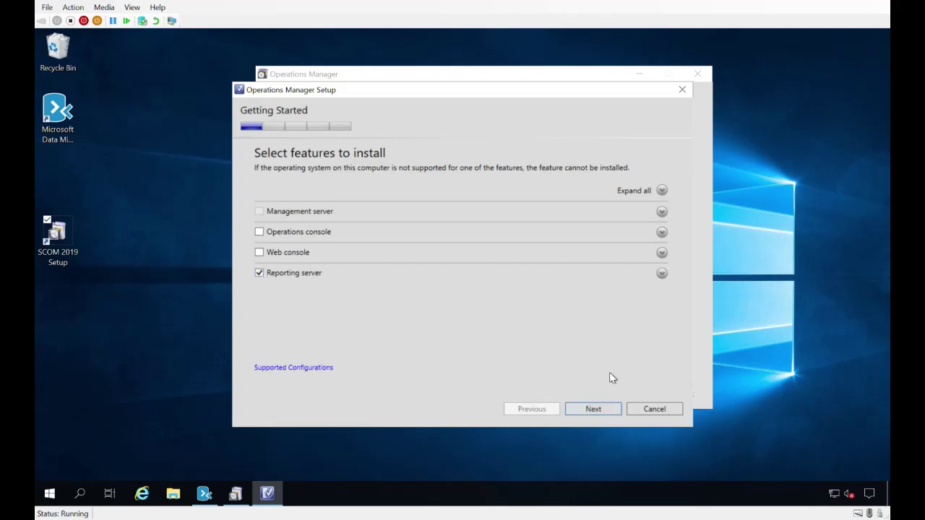
left_click(594, 409)
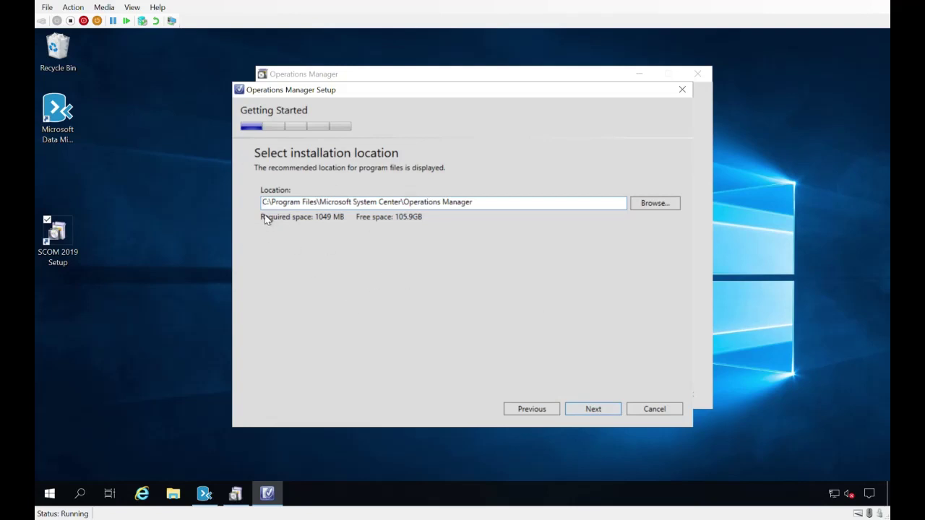
- Check the available drives, set the installation location to E:\Program Files\Microsoft System Center\Operations Manager, and continue
left_click(173, 497)
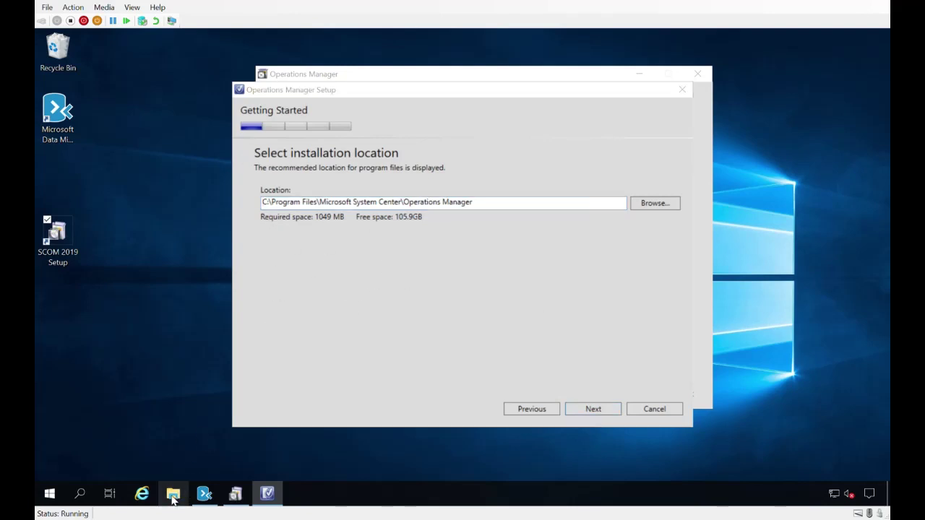
left_click_drag(270, 272, 289, 354)
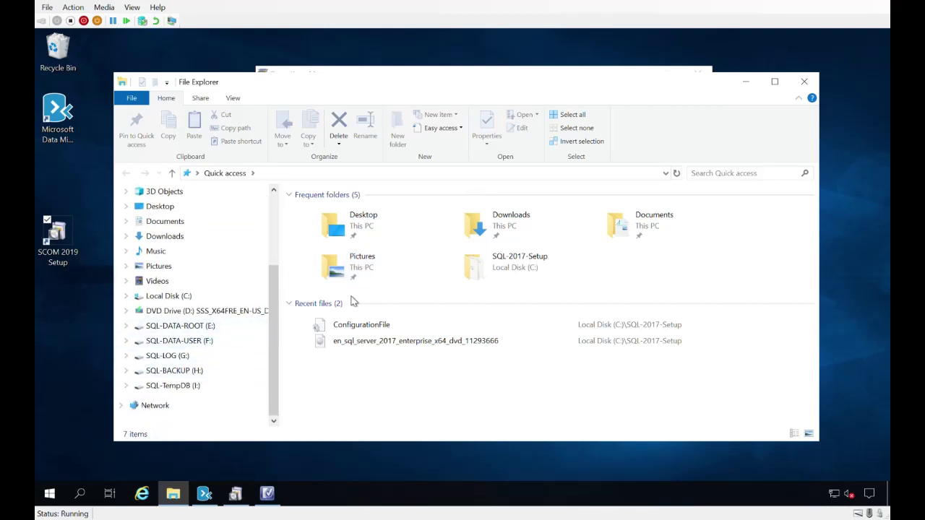
left_click(745, 81)
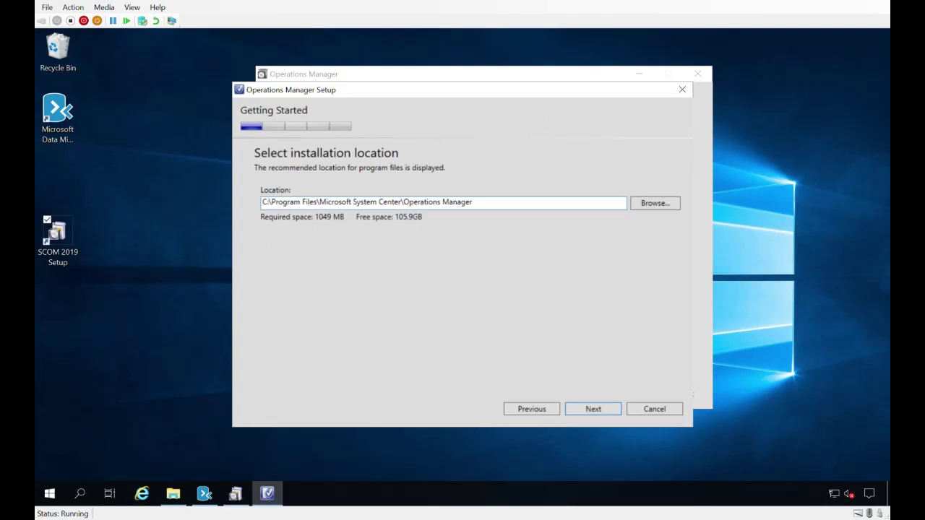
type("g")
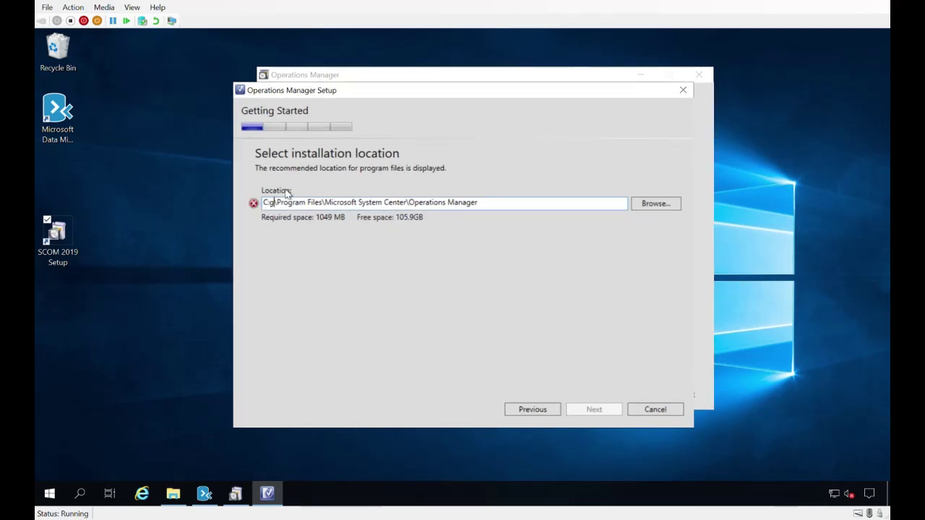
key("BackSpace")
key("BackSpace")
key("BackSpace")
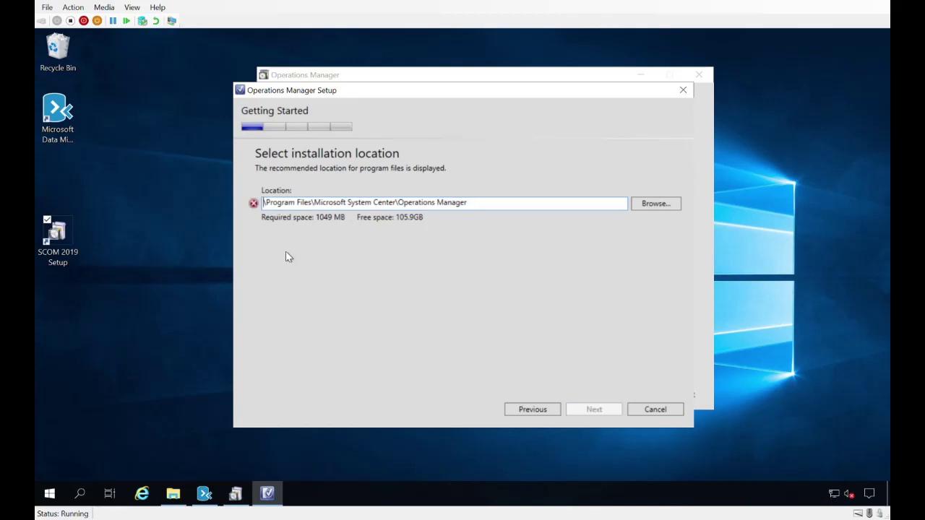
type("E:")
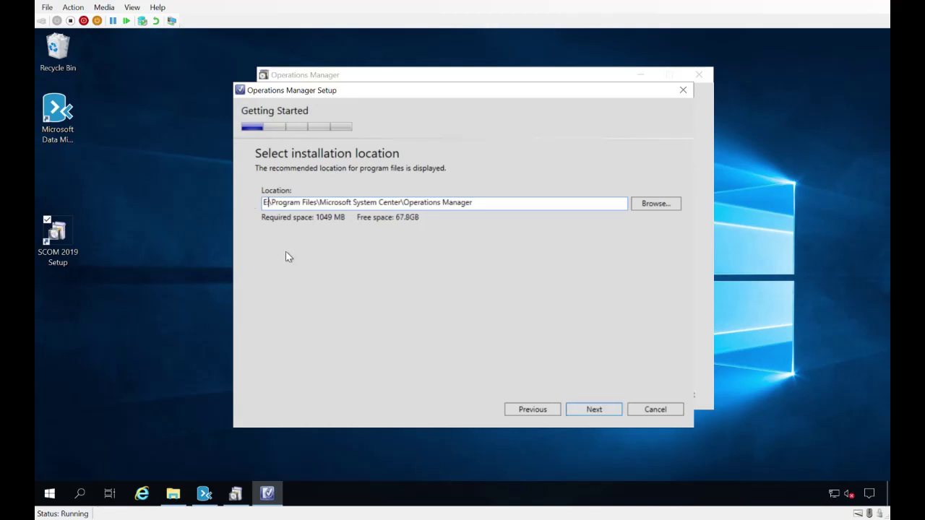
left_click(594, 409)
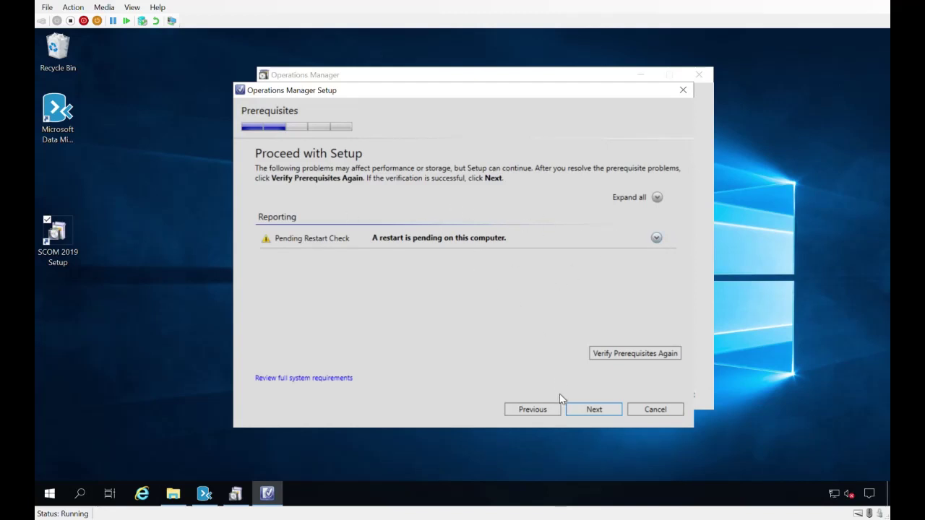
- Proceed past the prerequisites check and accept the license terms
left_click(592, 410)
left_click(344, 363)
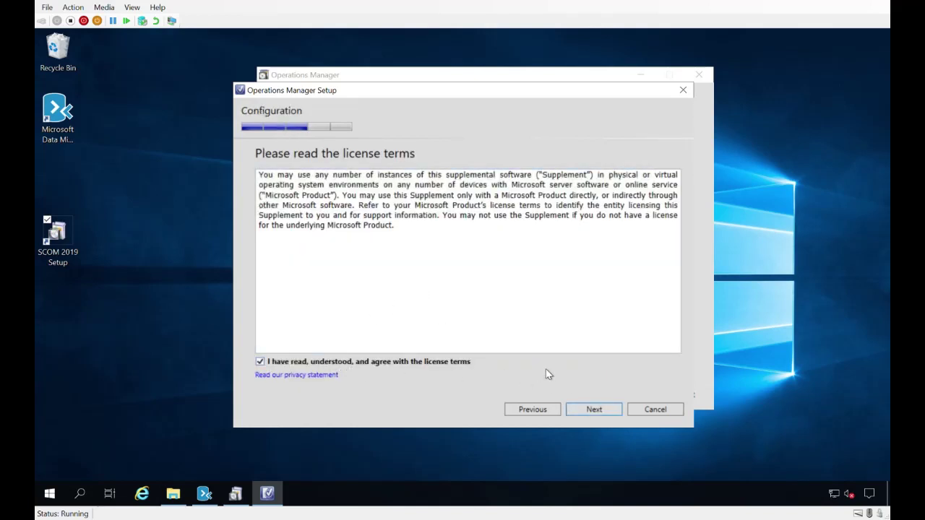
left_click(593, 409)
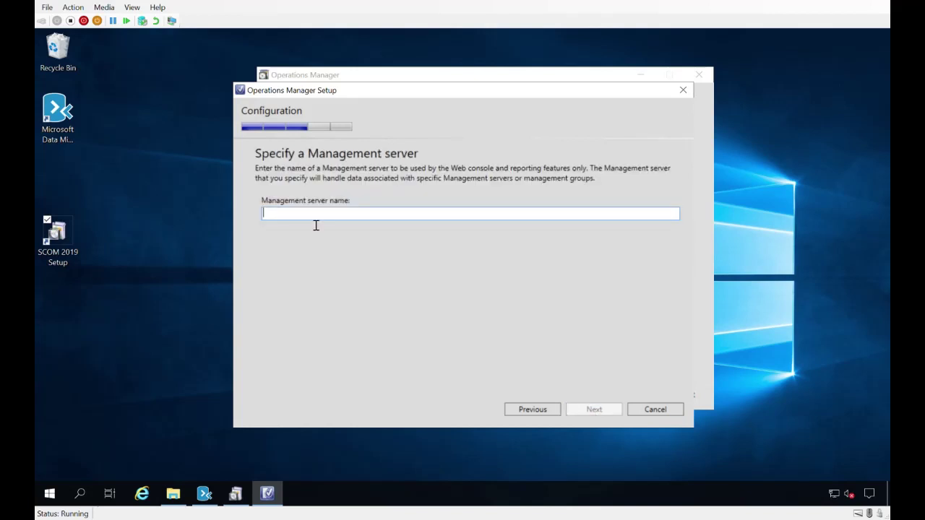
- Specify SCOM-2K19-1.louistechviews.int as the management server and continue
type("SCOM-2")
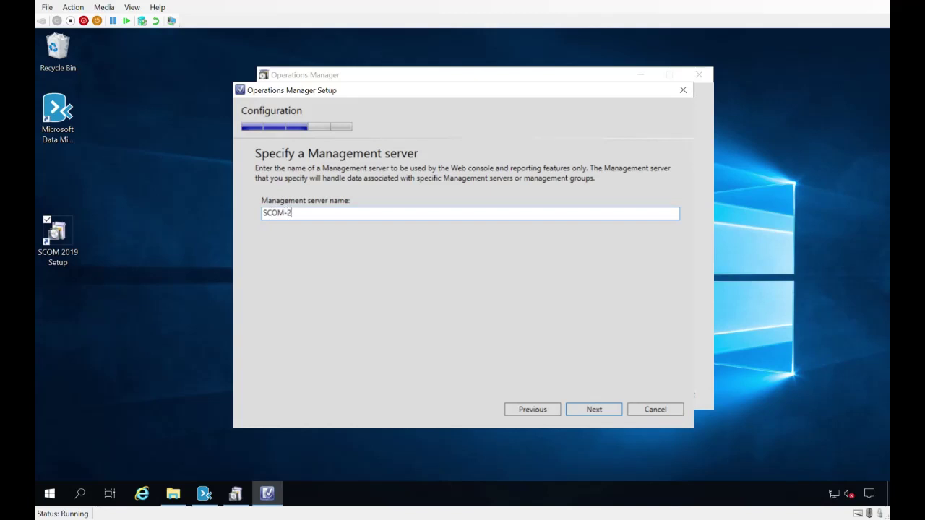
type("K19-1.louistechviews.int")
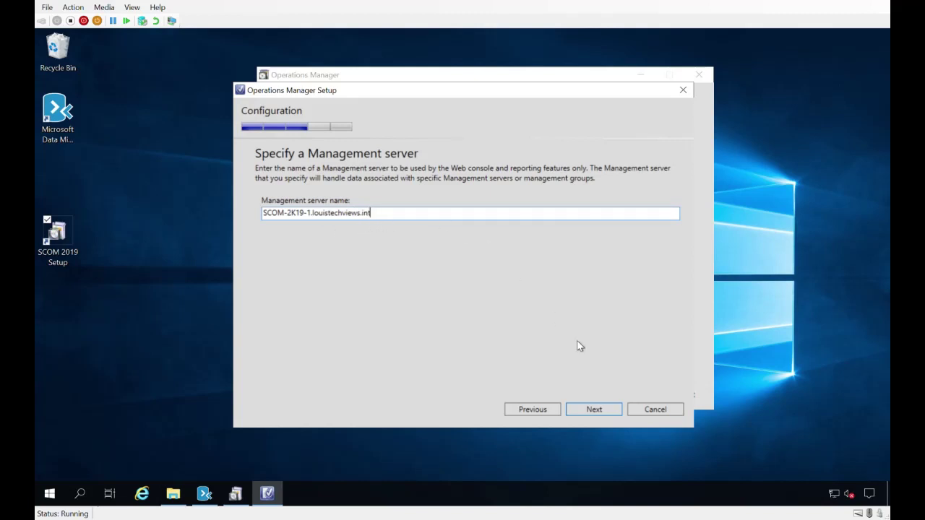
left_click(591, 412)
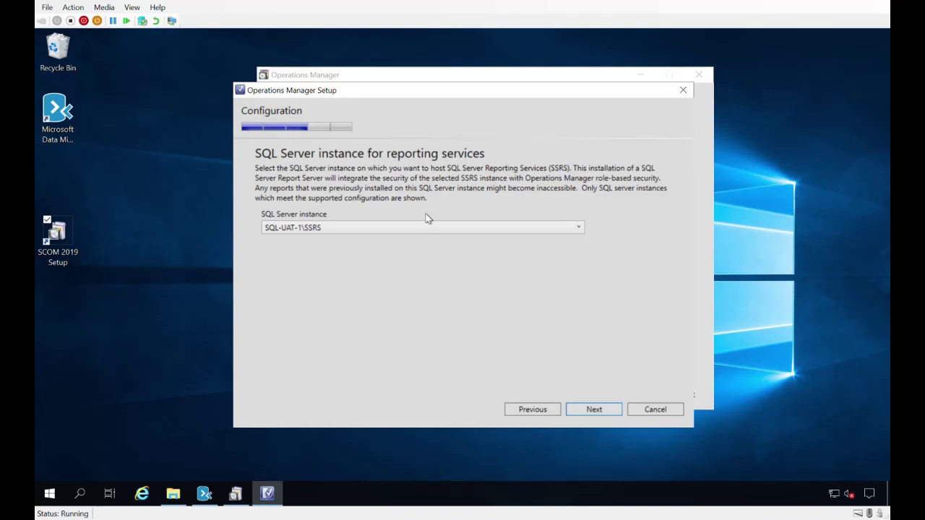
- Select SQL-UAT-1\SSRS as the SQL Server instance for reporting services and try to continue
left_click(356, 228)
left_click(293, 240)
left_click(589, 410)
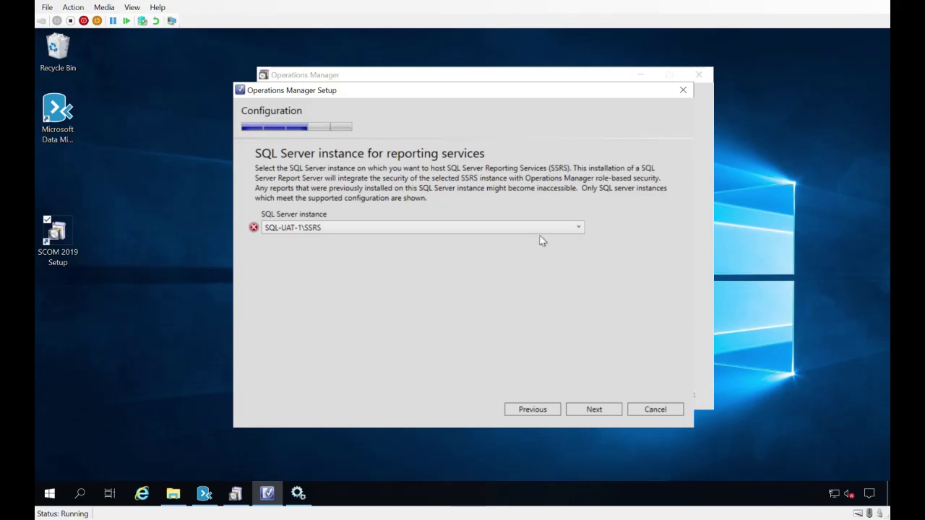
- Switch to the Services console and start the SQL Server Agent (MSSQLSERVER) service
mouse_move(254, 231)
left_click(298, 493)
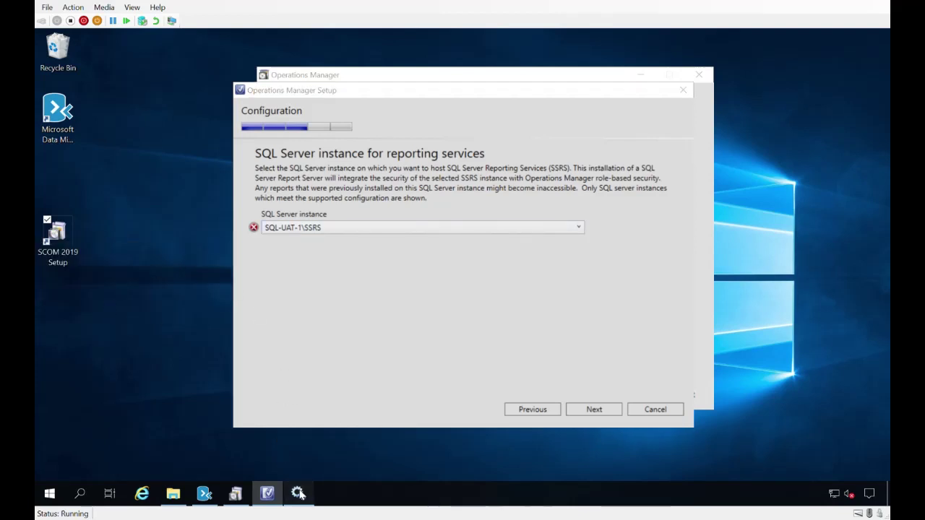
left_click(314, 230)
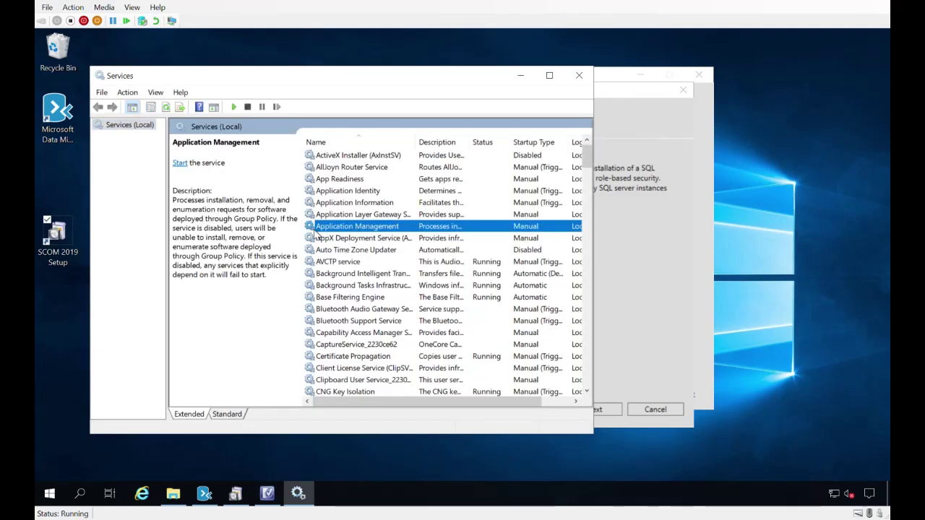
key("super+s")
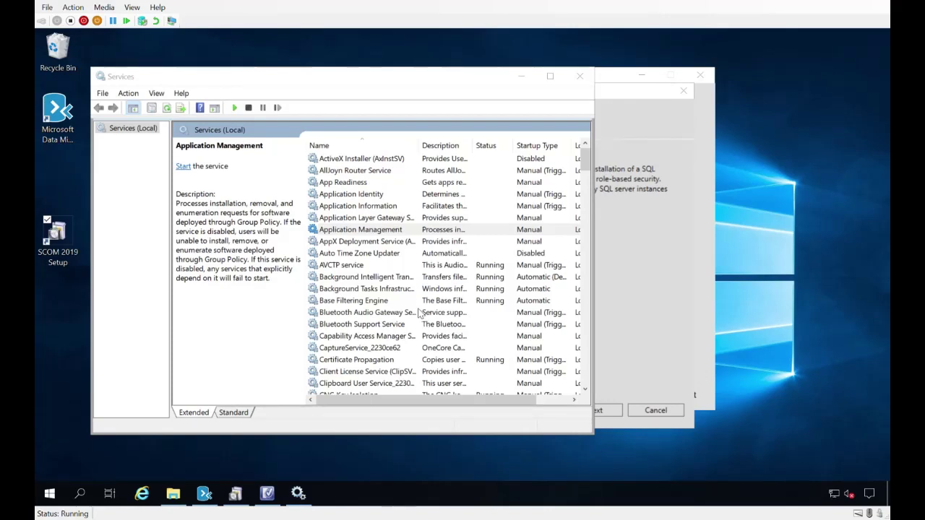
left_click(340, 217)
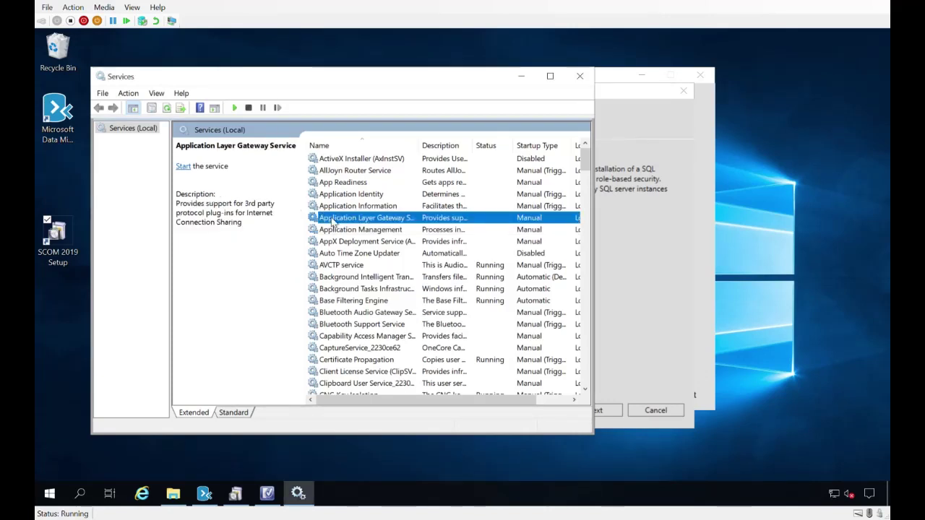
left_click(334, 196)
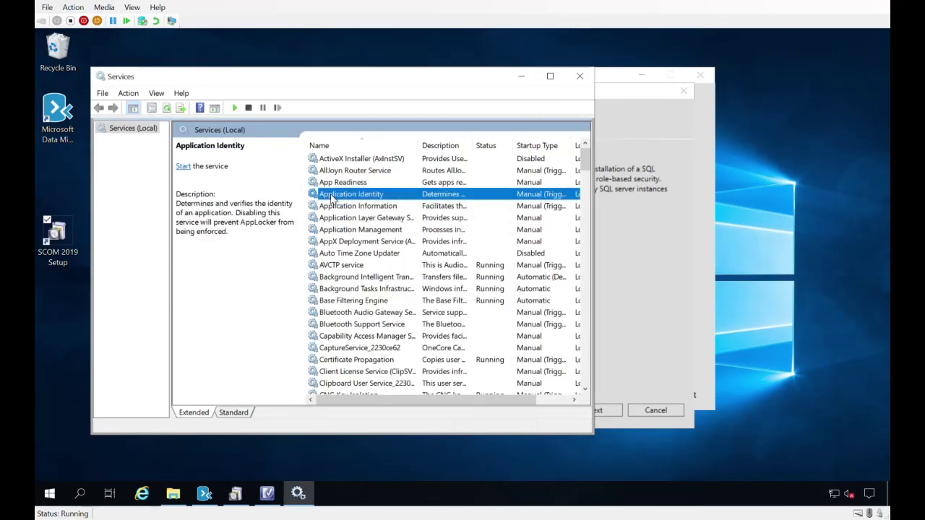
key("s")
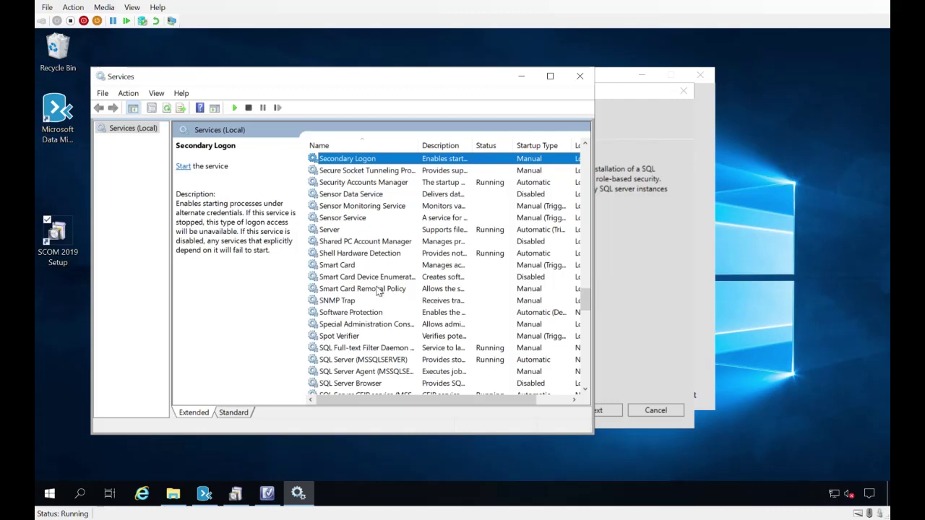
scroll(377, 291, "down", 2)
left_click(363, 306)
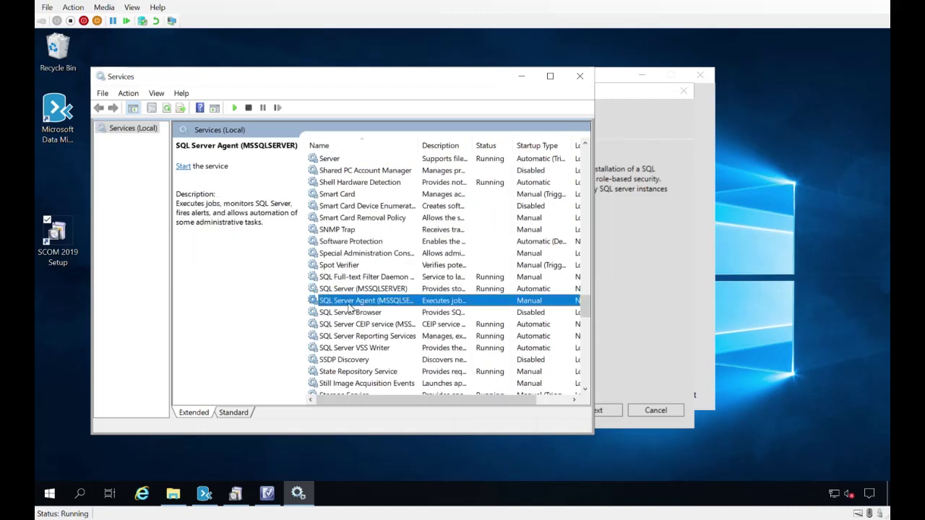
right_click(363, 307)
left_click(390, 312)
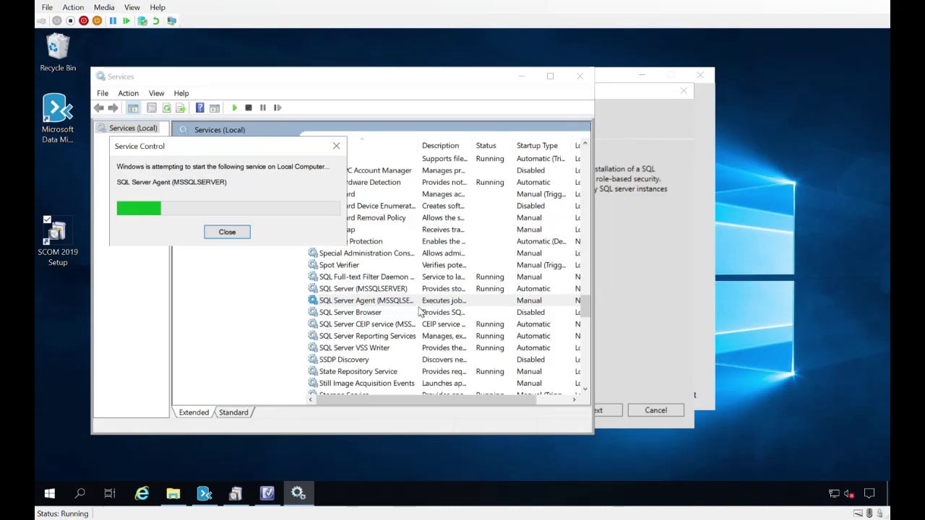
left_click(531, 79)
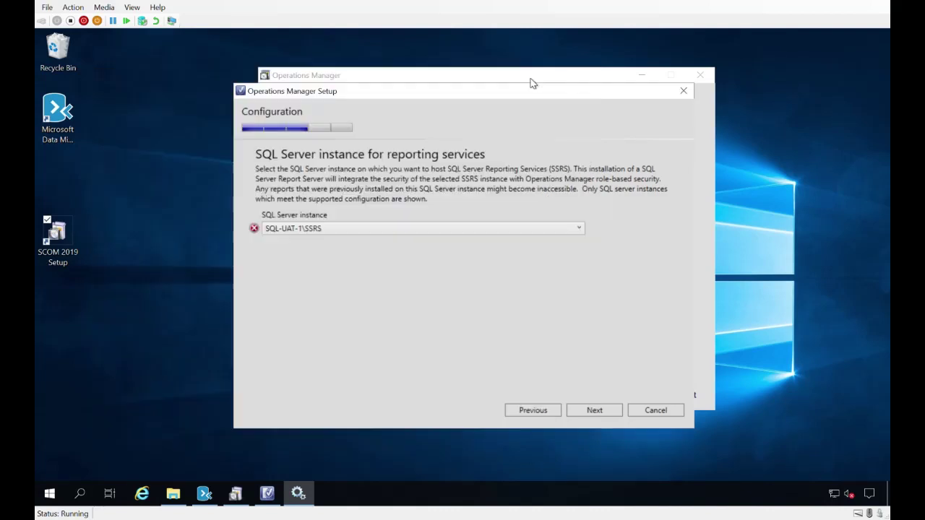
- Go back to the management server page, then resubmit it and the SQL-UAT-1\SSRS reporting instance
left_click(538, 411)
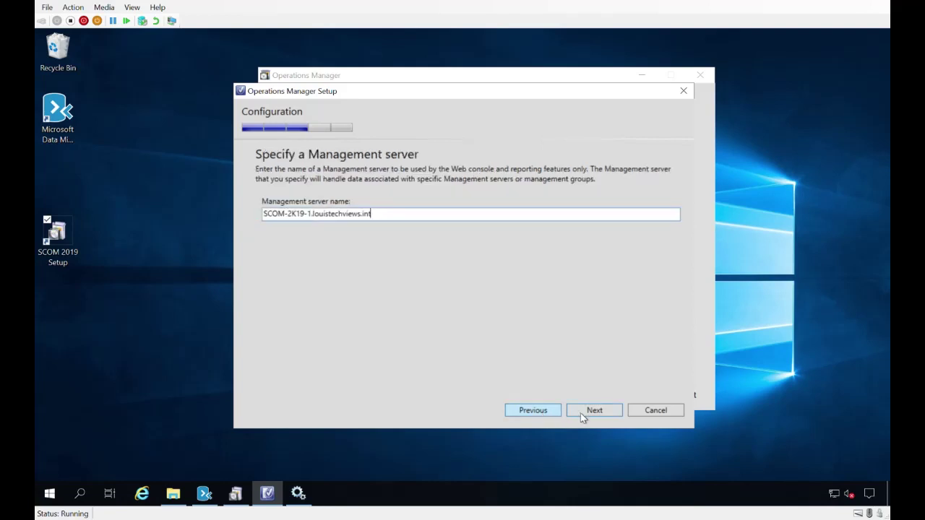
left_click(583, 414)
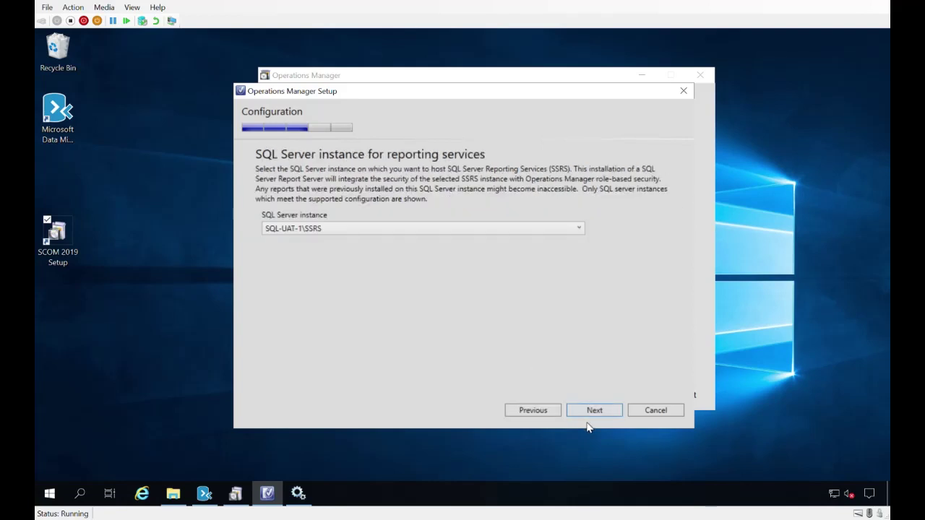
left_click(586, 413)
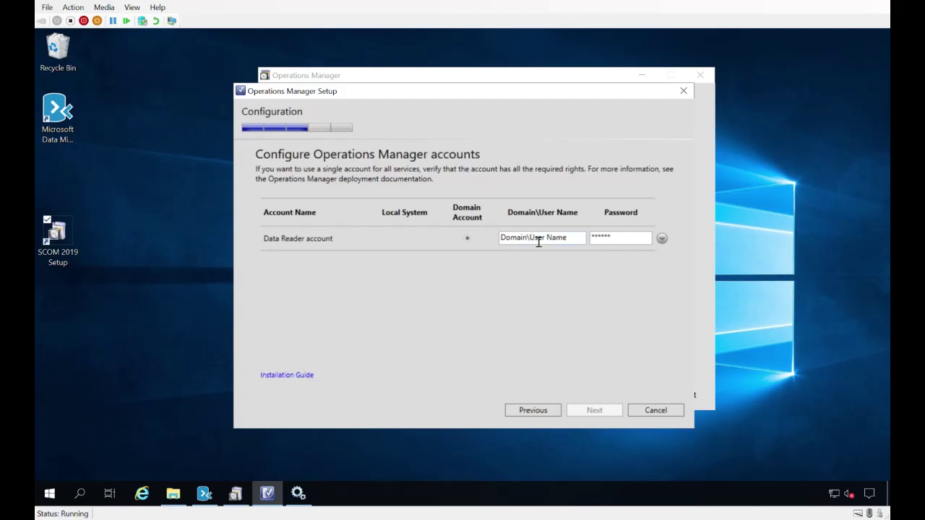
- Enter louistechviews\scom-uat-rw as the Data Reader account and fill in the account password
mouse_move(543, 246)
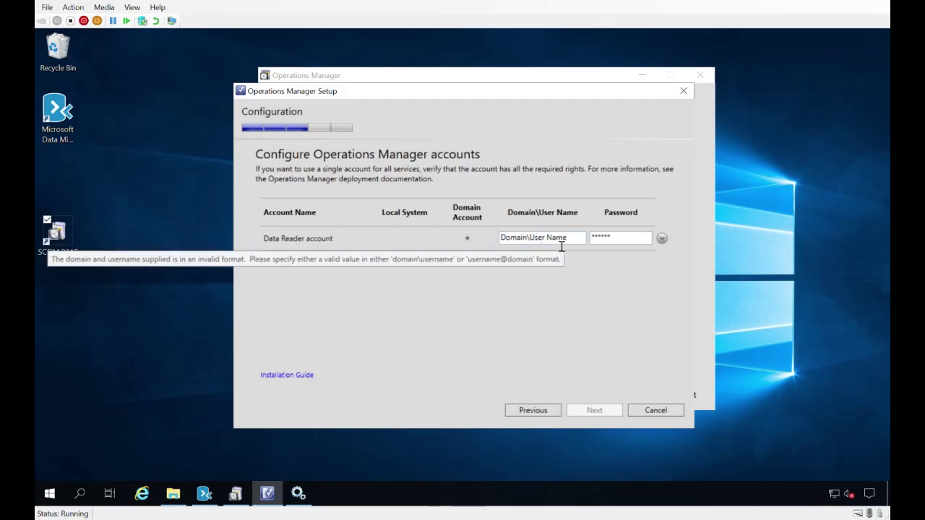
left_click(562, 245)
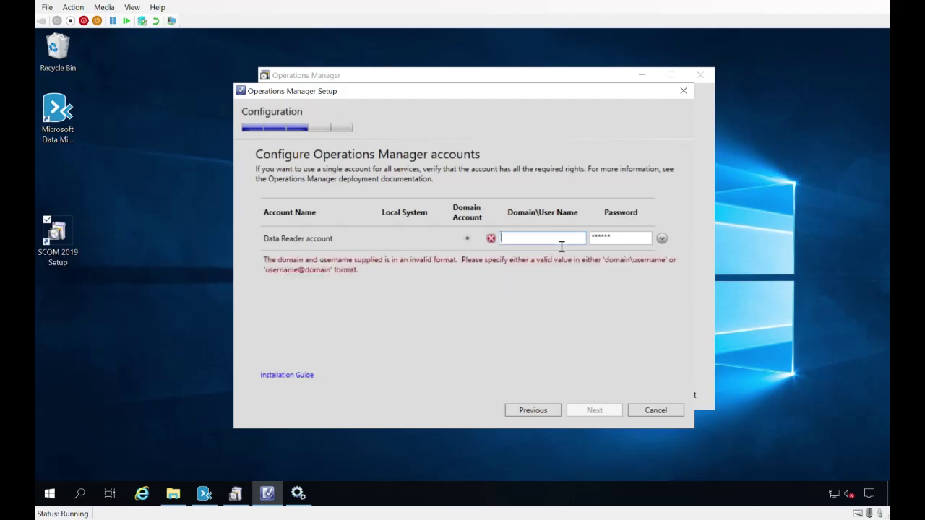
type("louistechviews\\sc")
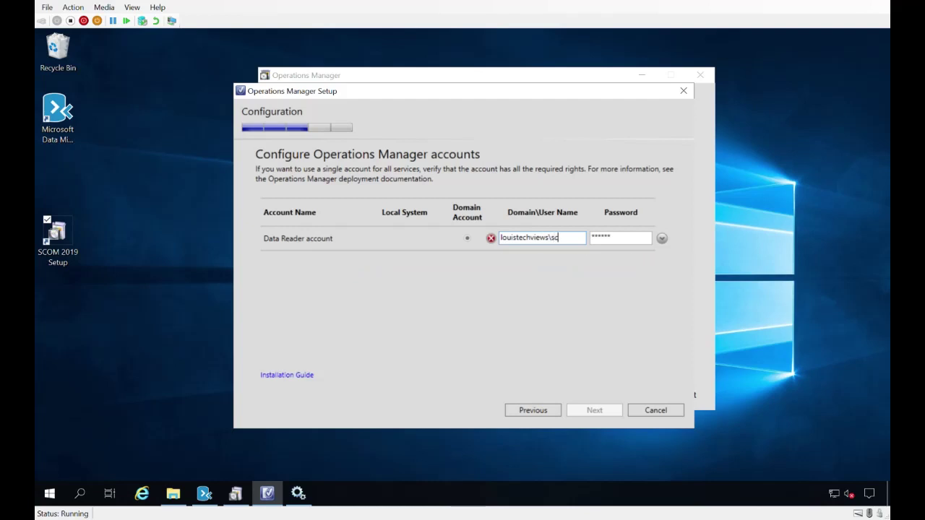
type("om-uat-rw")
key("Tab")
type("••")
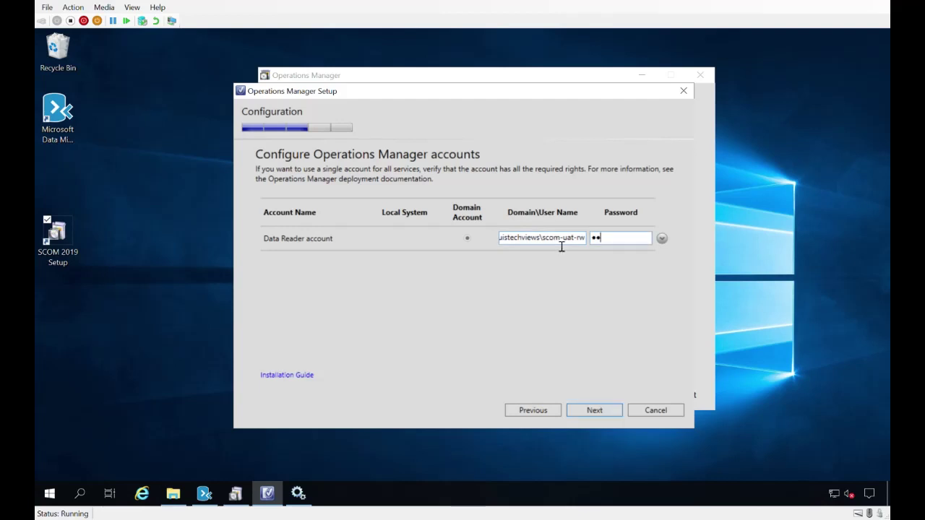
type("•••••••••")
- Replace the "rw" ending of the Data Reader user name with "read", re-enter the account password, and try to continue
left_click(586, 241)
key("BackSpace")
key("BackSpace")
type("read")
left_click(625, 245)
type("**********")
left_click(584, 410)
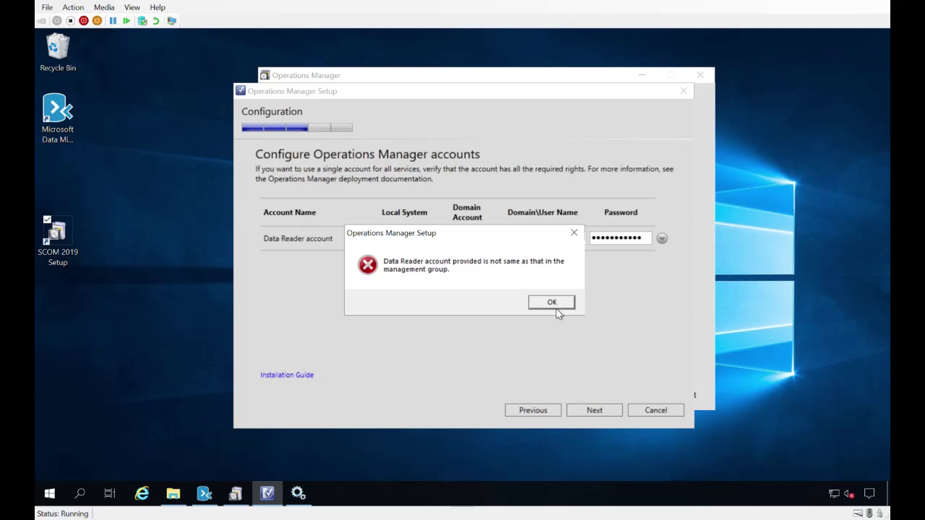
- Dismiss the account error and replace the Data Reader user name with louistechviews\scom-uat-reader
left_click(555, 307)
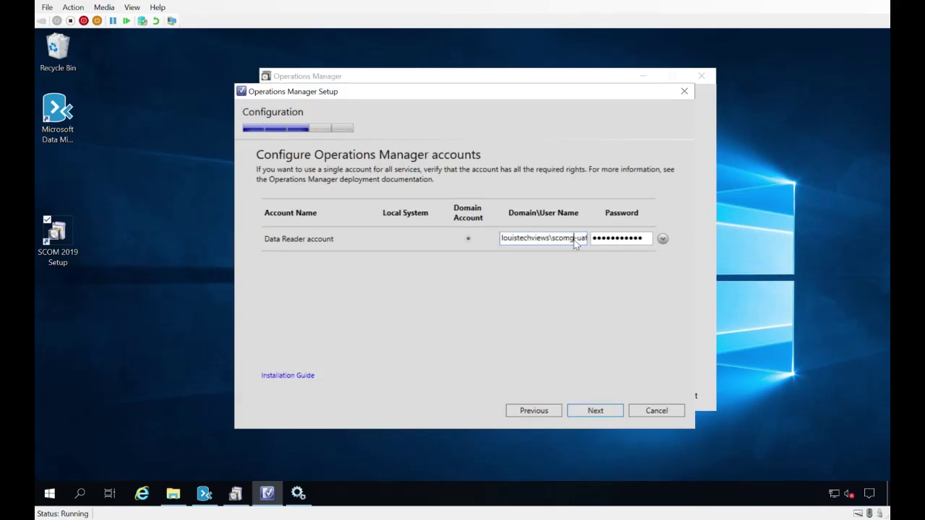
left_click(516, 238)
double_click(536, 243)
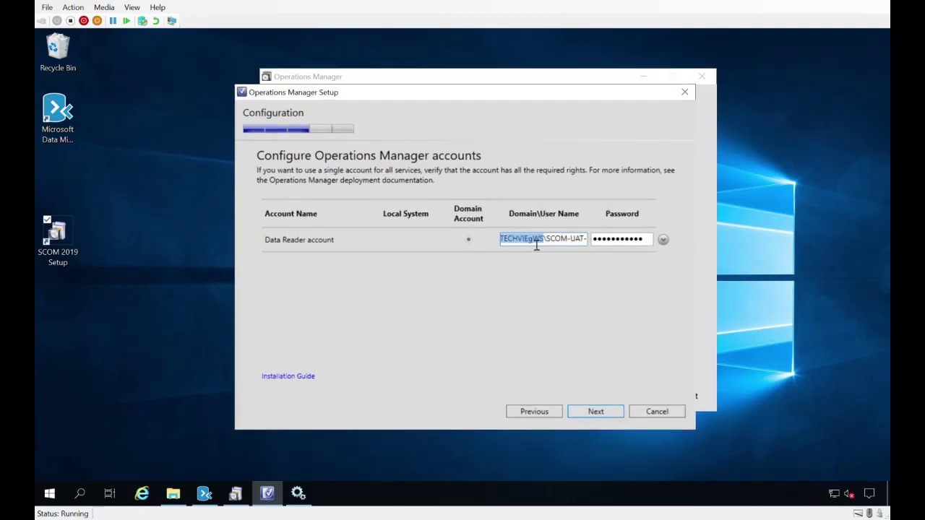
left_click(537, 246)
type("louistechviews\\")
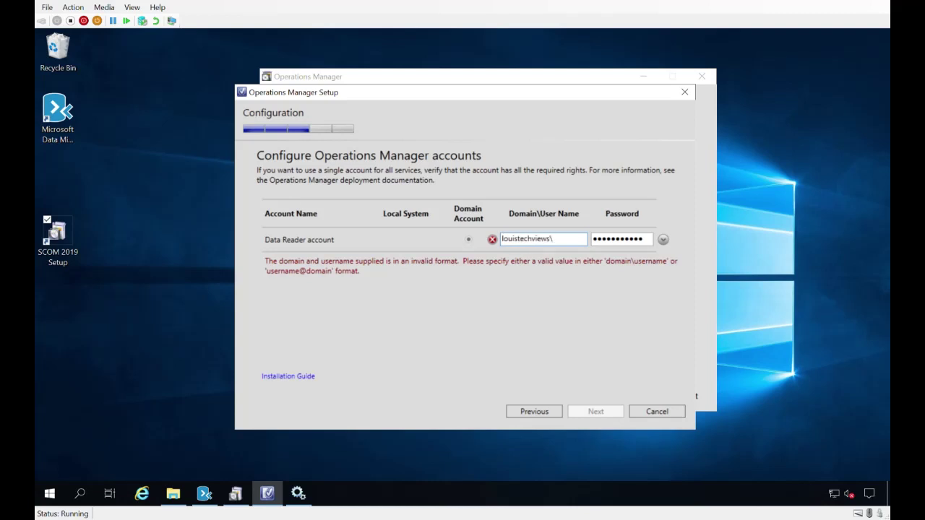
type("scom-uat-read")
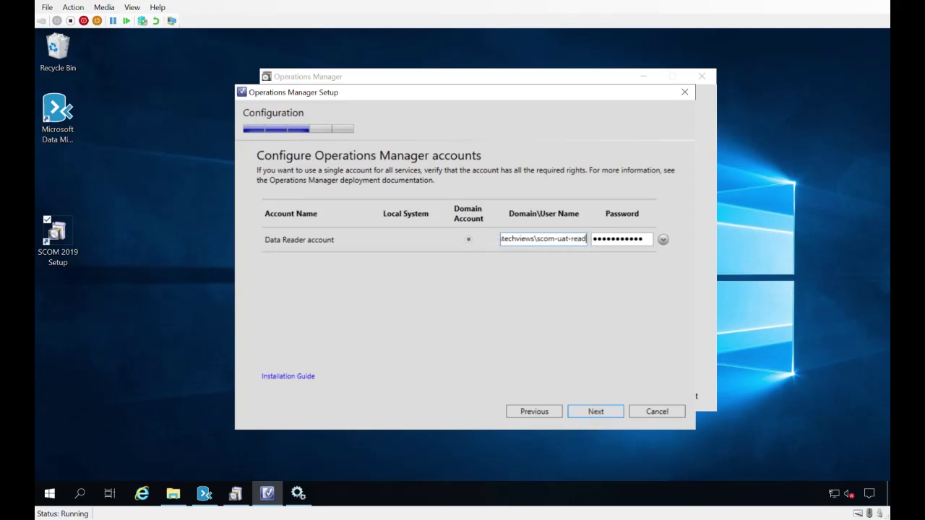
type("er")
- Re-enter the Data Reader account password and submit the accounts page
key("Tab")
key("ctrl+a")
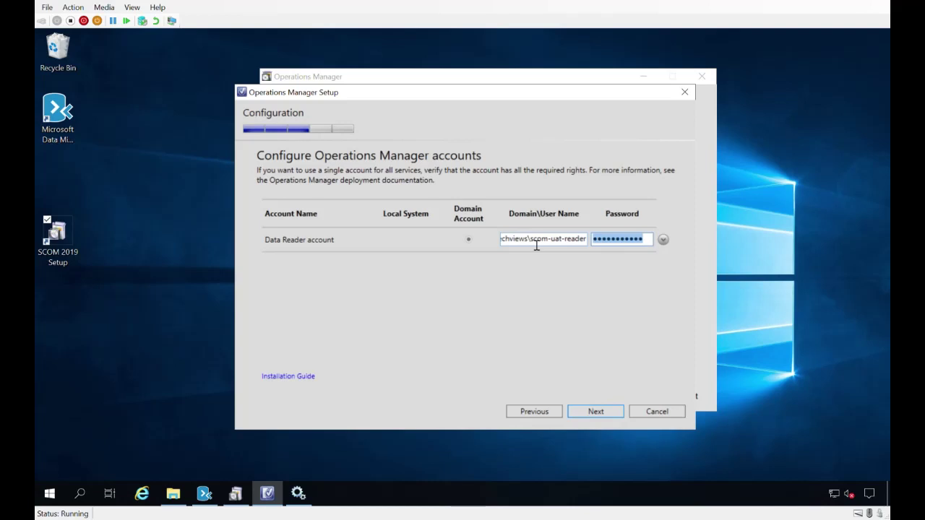
type("••••••••••")
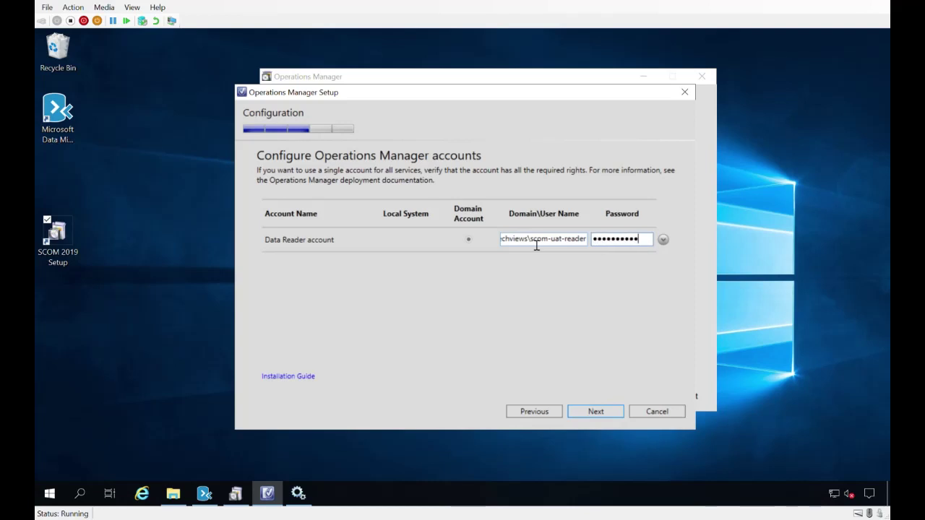
key("ctrl+a")
type("•")
key("BackSpace")
type("•••••••••••")
left_click(587, 415)
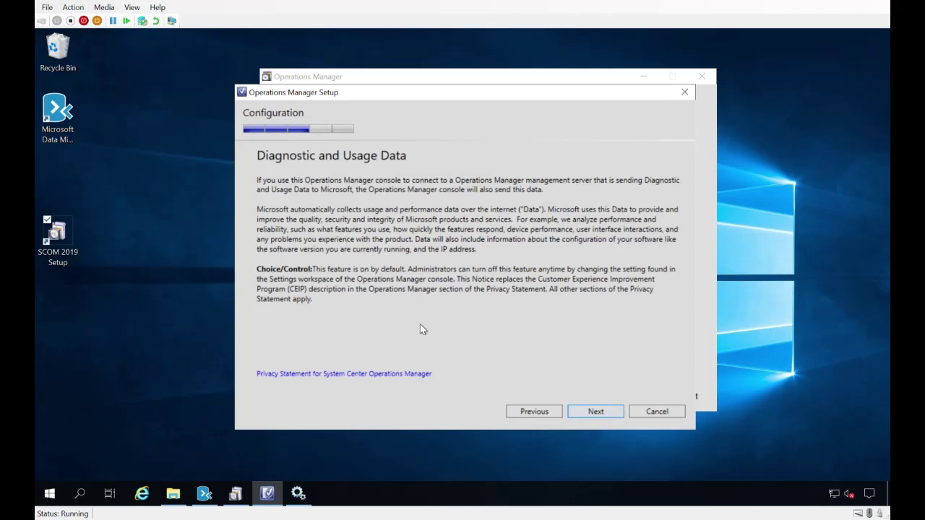
- Run the Reporting server installation from the summary, then close the completed setup wizard and its launcher window
left_click(591, 411)
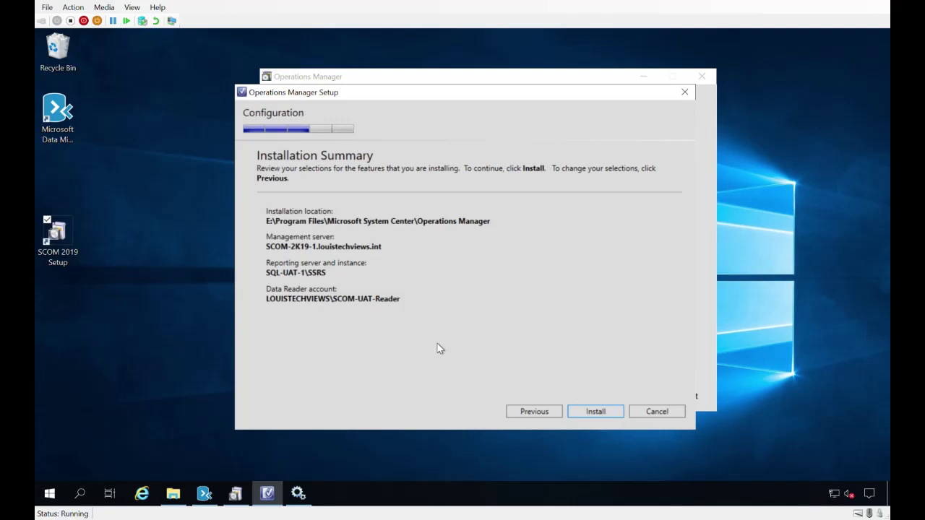
left_click(596, 412)
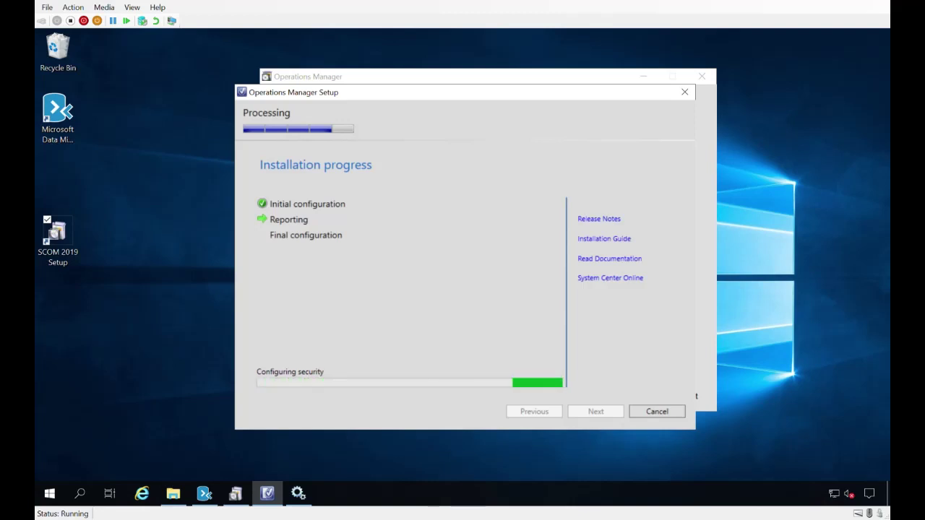
left_click(448, 10)
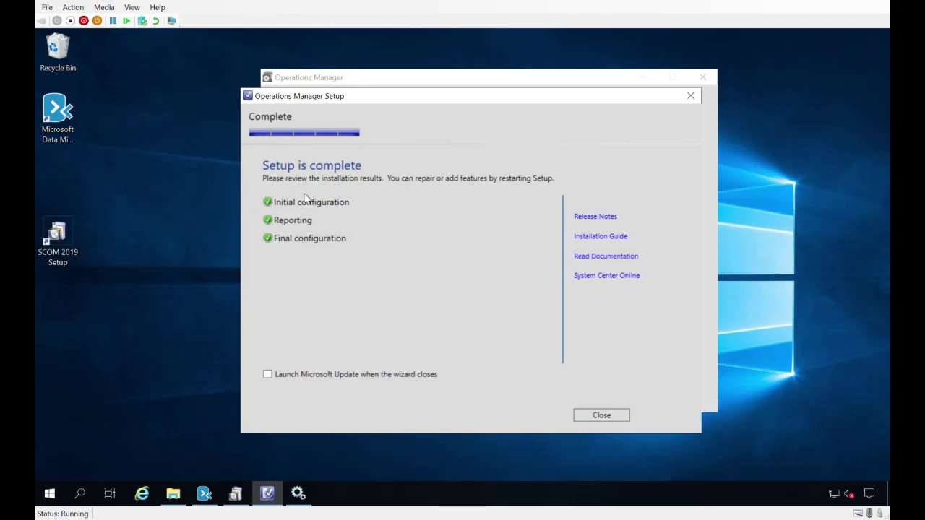
left_click(601, 416)
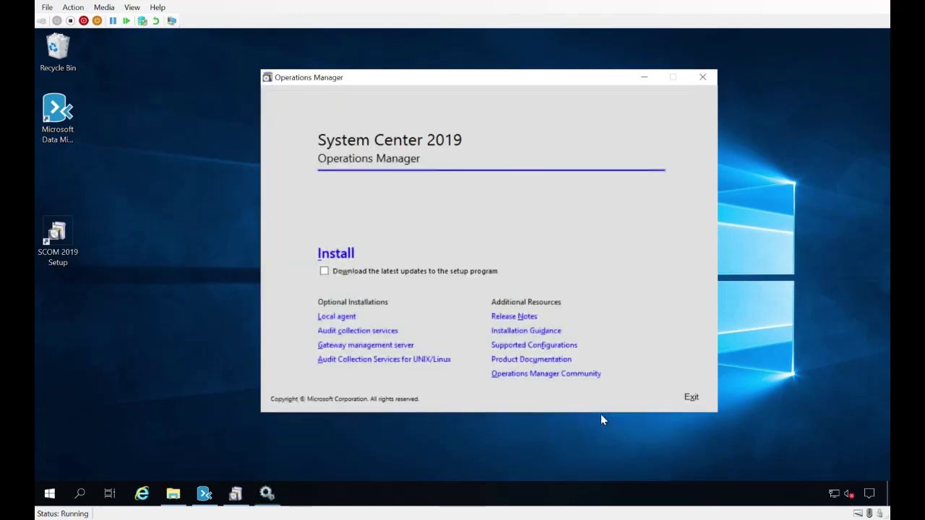
left_click(703, 77)
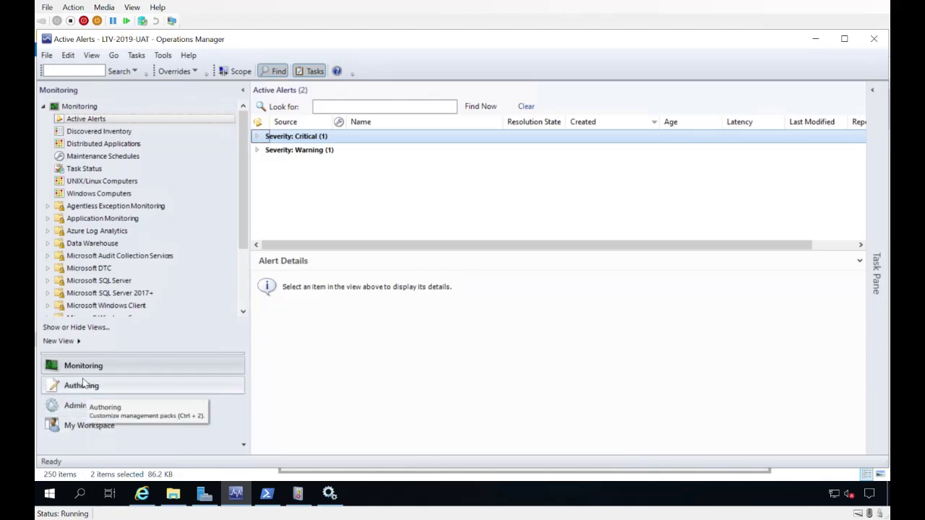
- On the management server, close and relaunch the Operations Manager console, then open its Reporting workspace
left_click(875, 42)
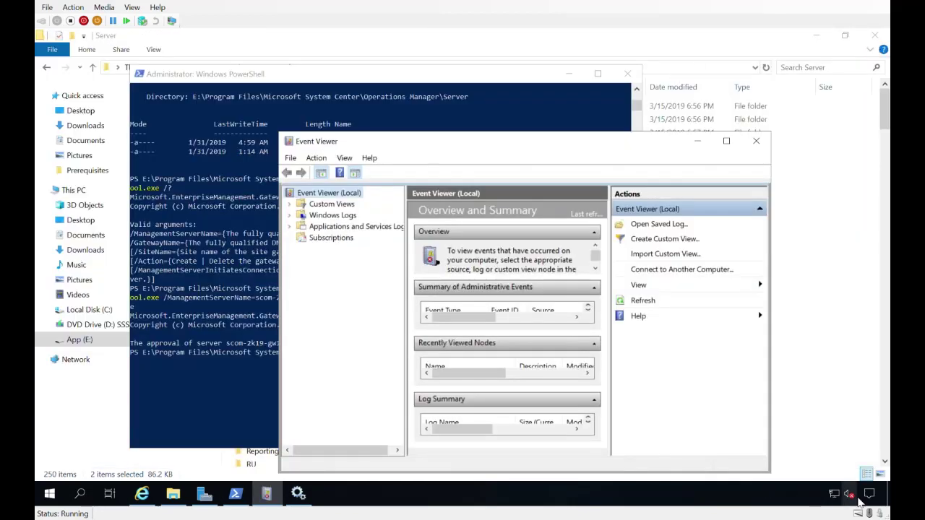
left_click(889, 498)
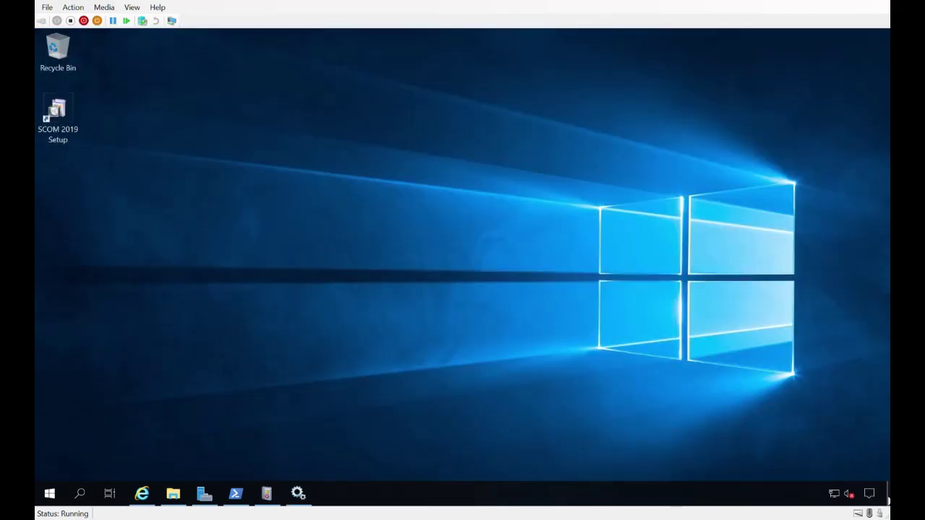
left_click(869, 493)
left_click(189, 326)
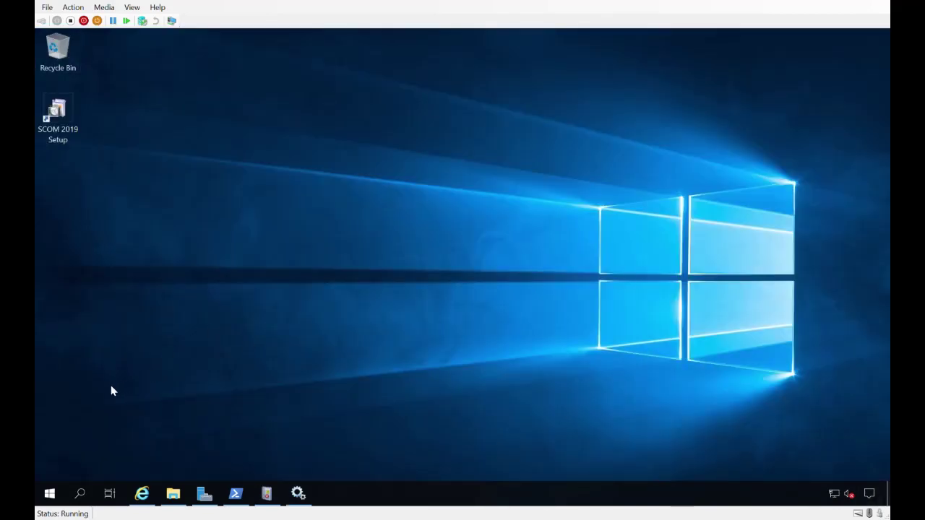
left_click(49, 494)
left_click(279, 374)
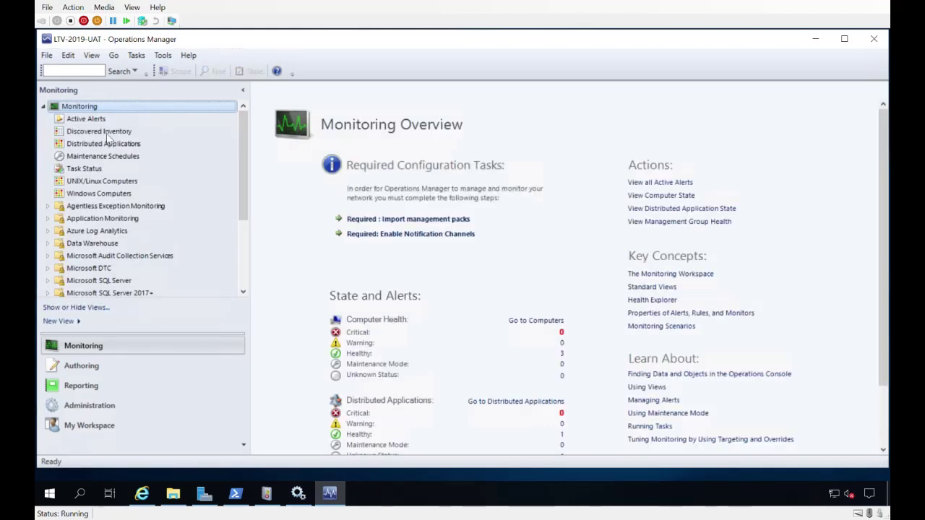
left_click(82, 388)
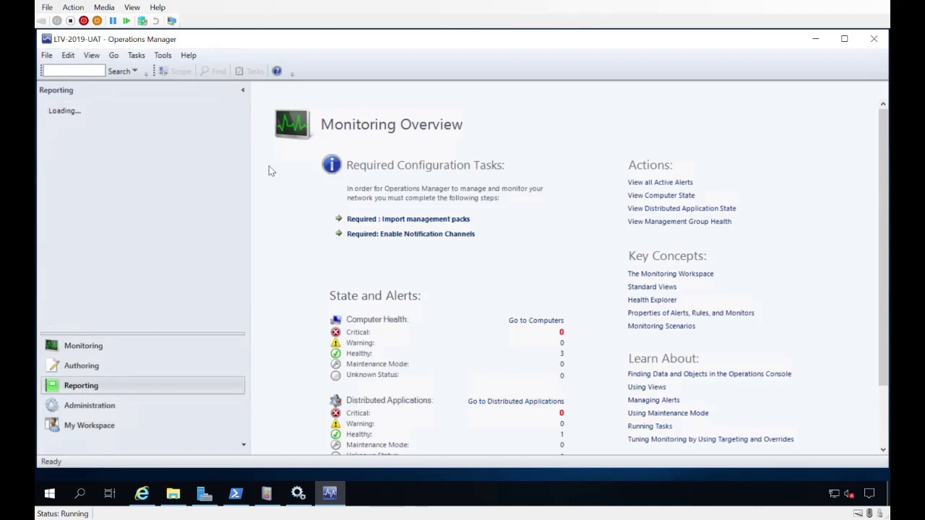